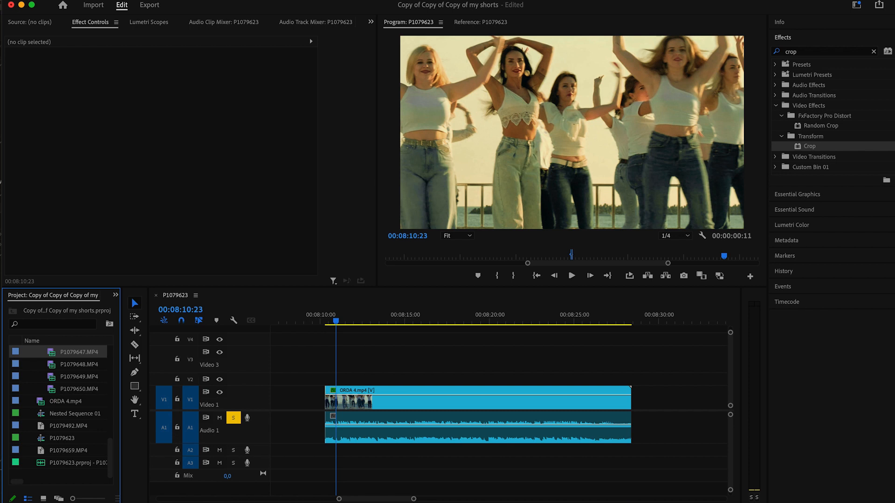
# Step: Create a 3840 × 2160, 25 fps adjustment layer and place it on Video 3 above the ORDA 4.mp4 clip
pyautogui.click(73, 3)
pyautogui.moveTo(73, 4)
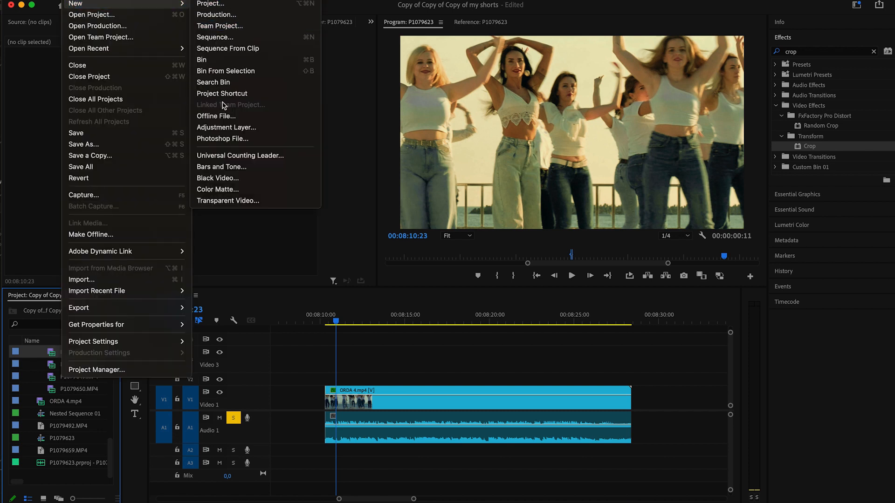
pyautogui.click(230, 128)
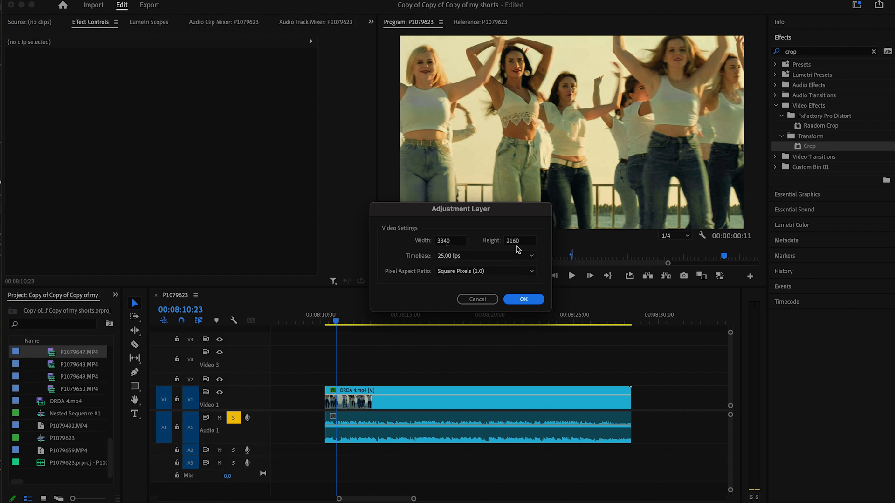
pyautogui.click(524, 299)
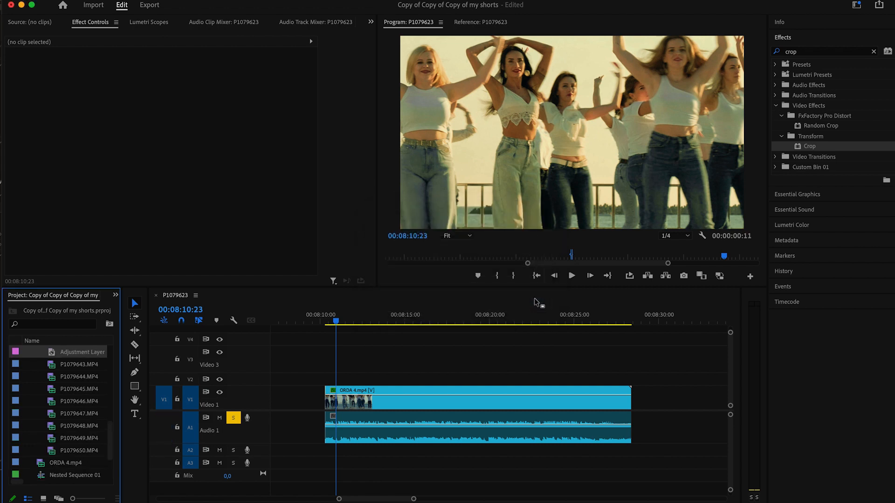
pyautogui.moveTo(74, 368); pyautogui.dragTo(288, 360)
# Step: Set the adjustment layer's Crop effect to 12% at the top and 12% at the bottom
pyautogui.click(331, 361)
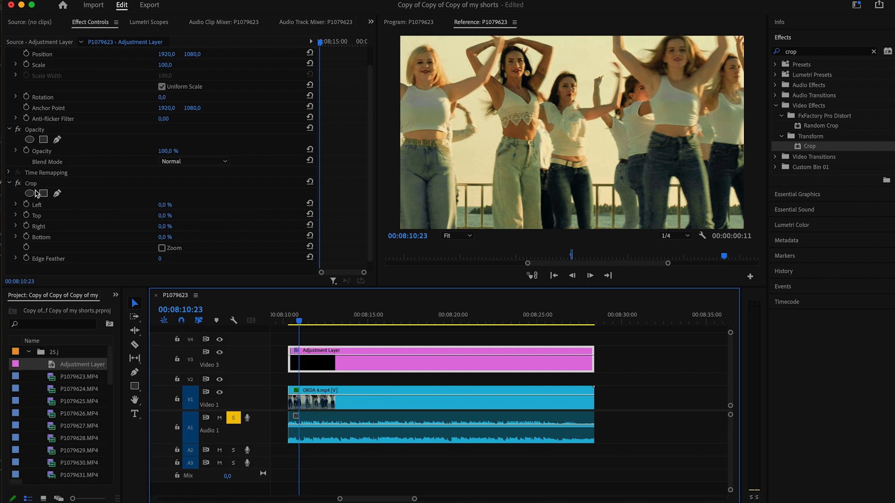
pyautogui.scroll(-1, 56, 196)
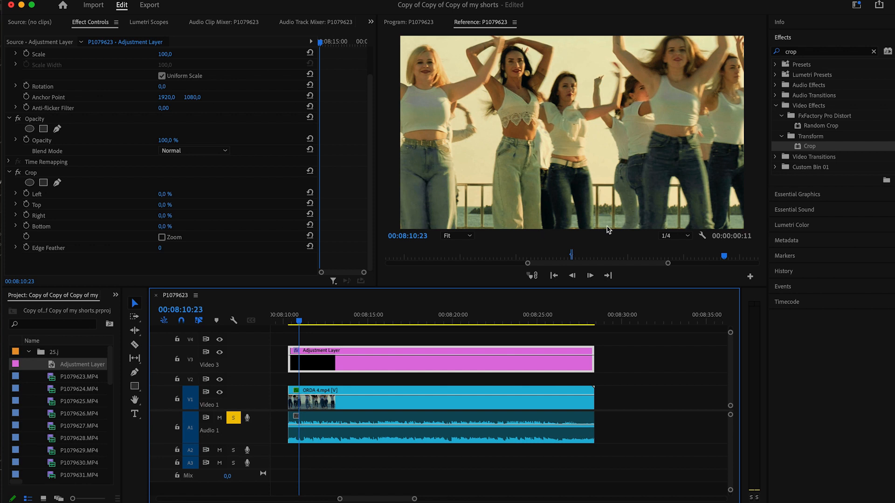
pyautogui.click(163, 194)
pyautogui.write('12')
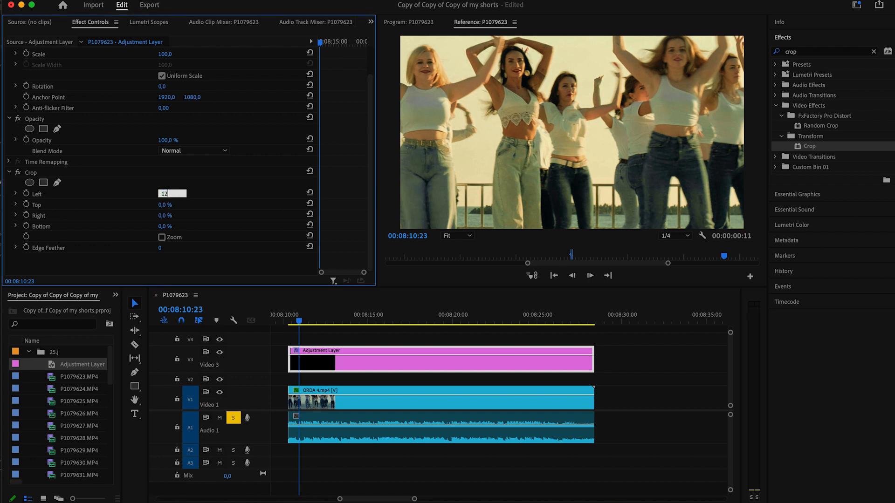
pyautogui.click(172, 203)
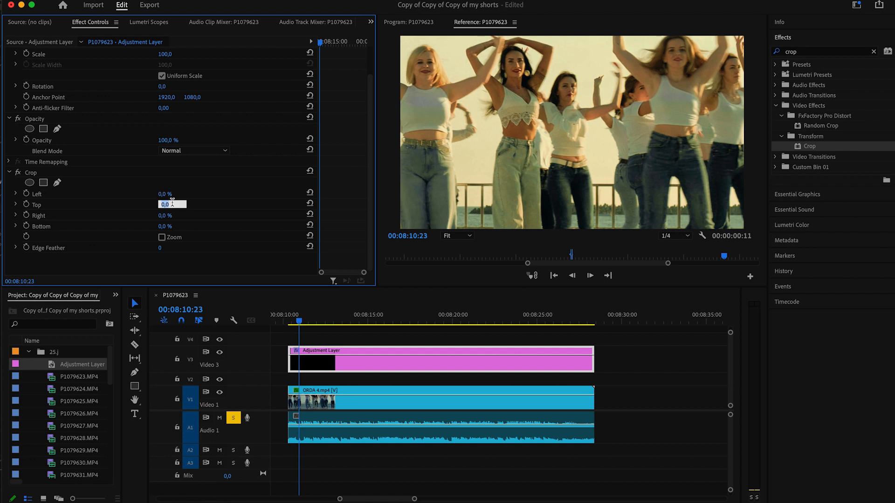
pyautogui.write('12')
pyautogui.click(170, 225)
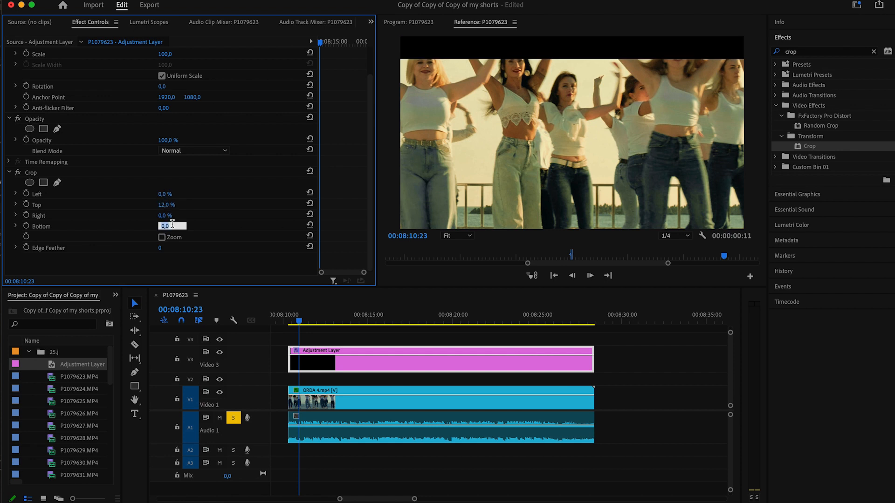
pyautogui.write('12')
pyautogui.press('Return')
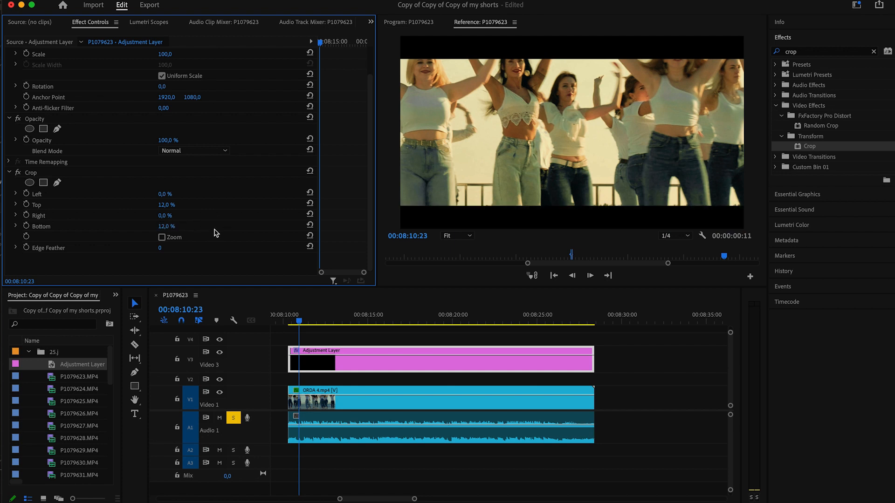
# Step: Shift the ORDA 4.mp4 clip vertically within the frame by setting its vertical position to 1397
pyautogui.scroll(3, 317, 319)
pyautogui.click(395, 319)
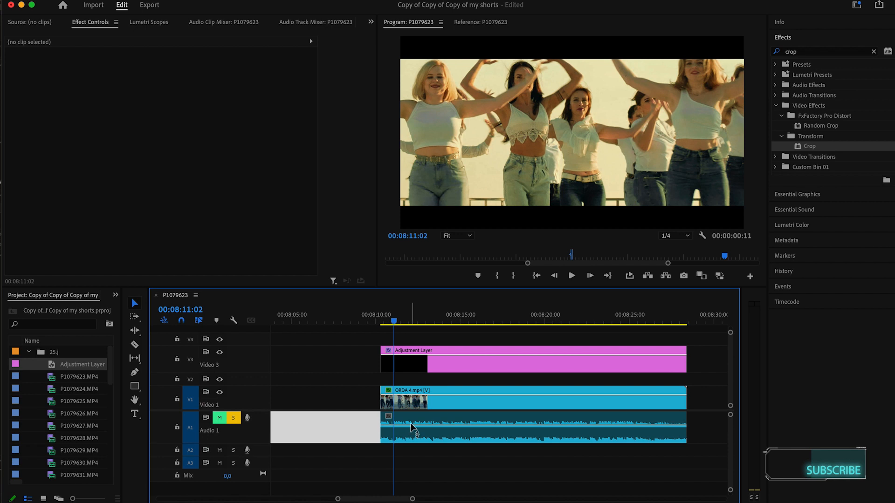
pyautogui.click(434, 399)
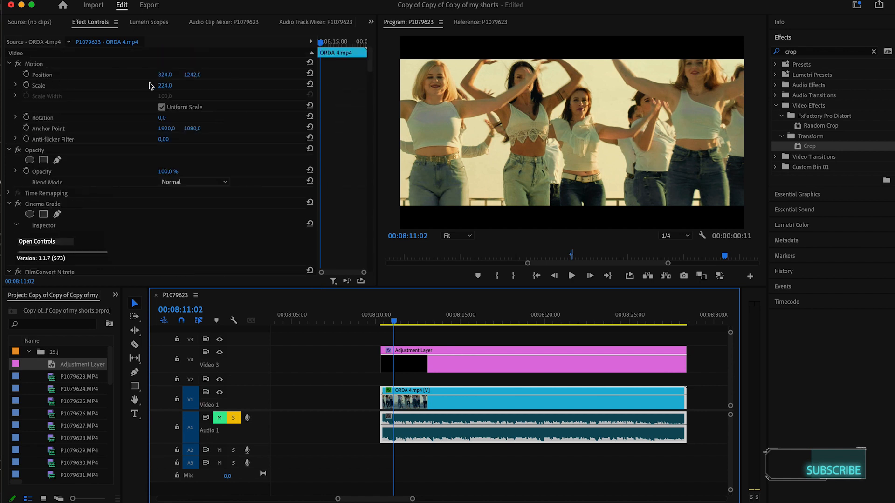
pyautogui.moveTo(186, 75); pyautogui.dragTo(241, 75)
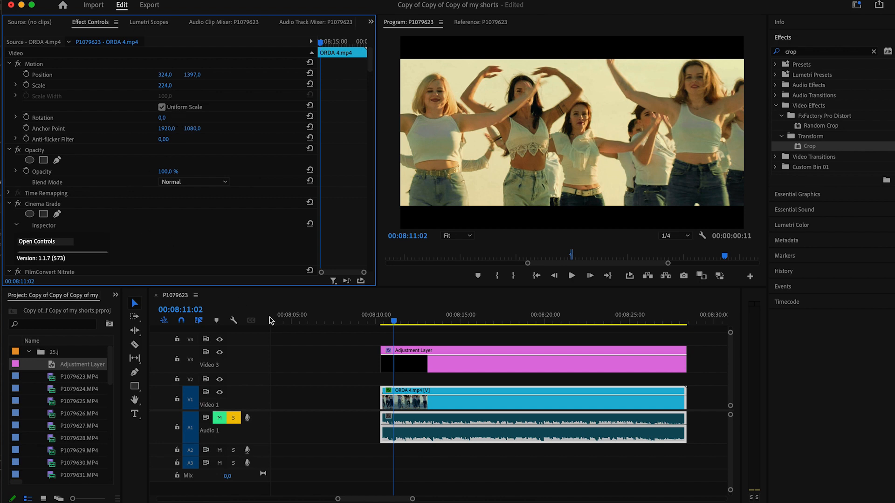
pyautogui.scroll(3, 467, 355)
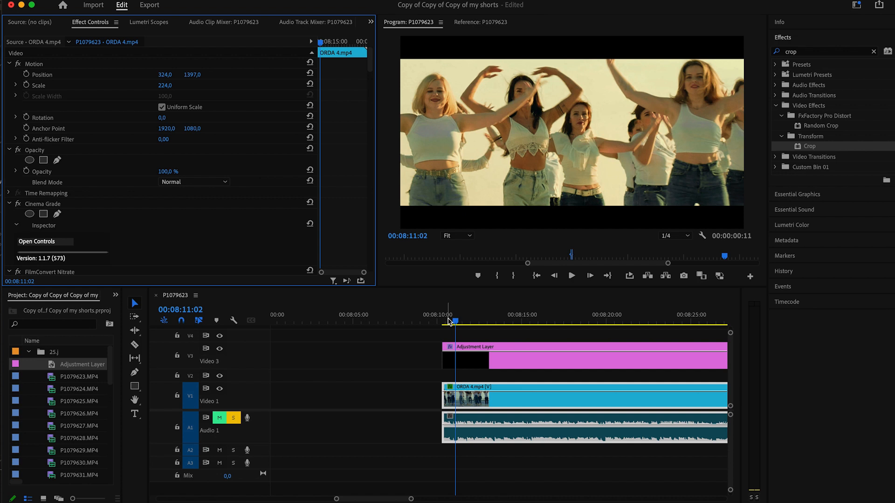
pyautogui.click(517, 371)
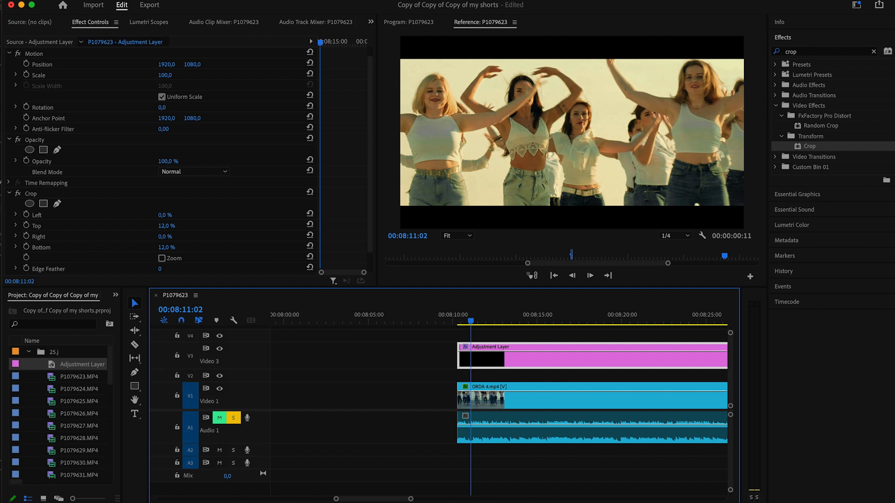
pyautogui.click(142, 2)
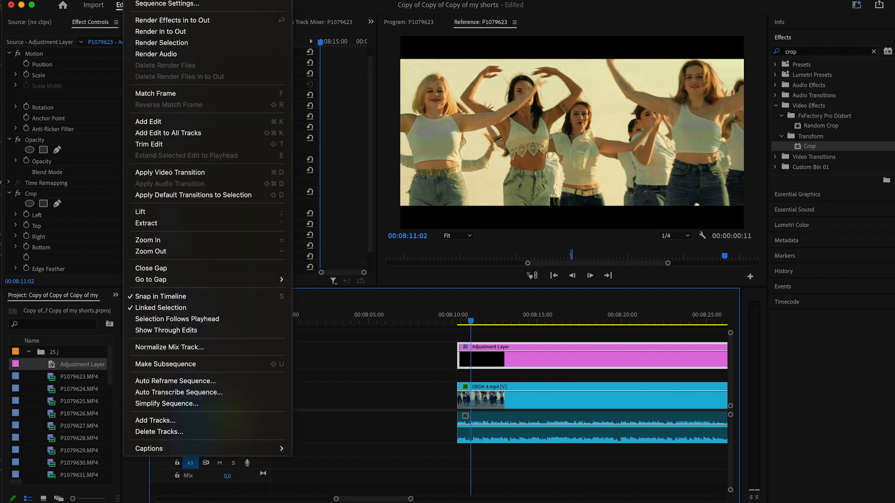
pyautogui.click(185, 4)
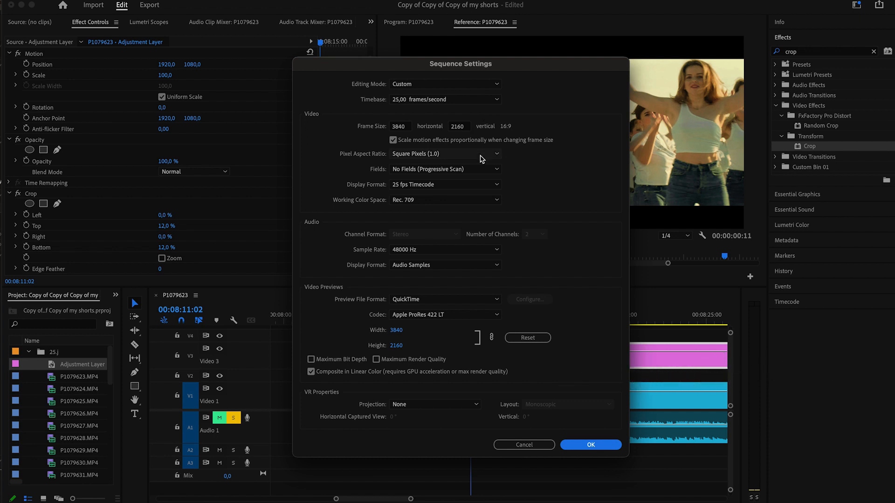
pyautogui.scroll(1, 495, 299)
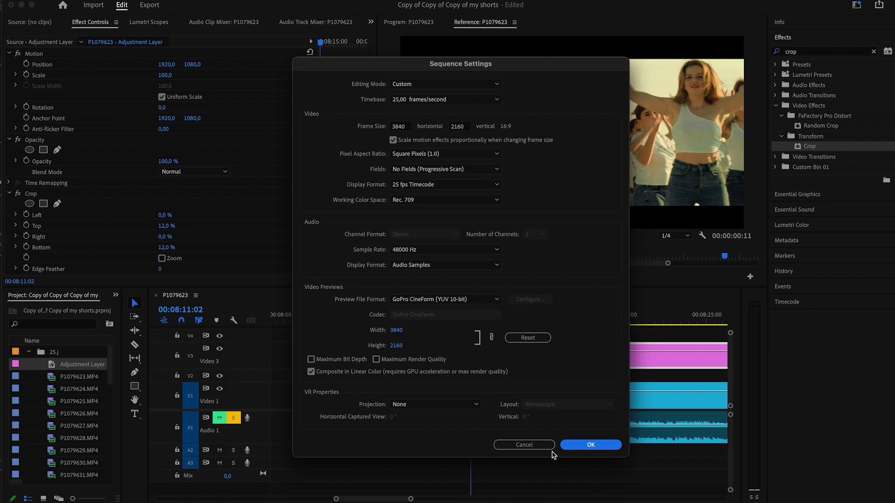
pyautogui.click(532, 445)
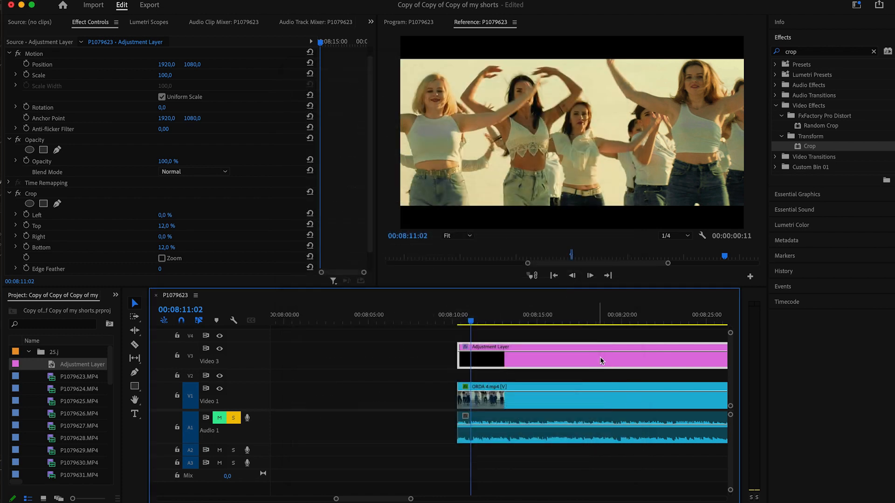
# Step: Delete the adjustment layer from Video 3 and set the sequence's frame size to 3840 × 1634, discarding its preview files
pyautogui.press('Delete')
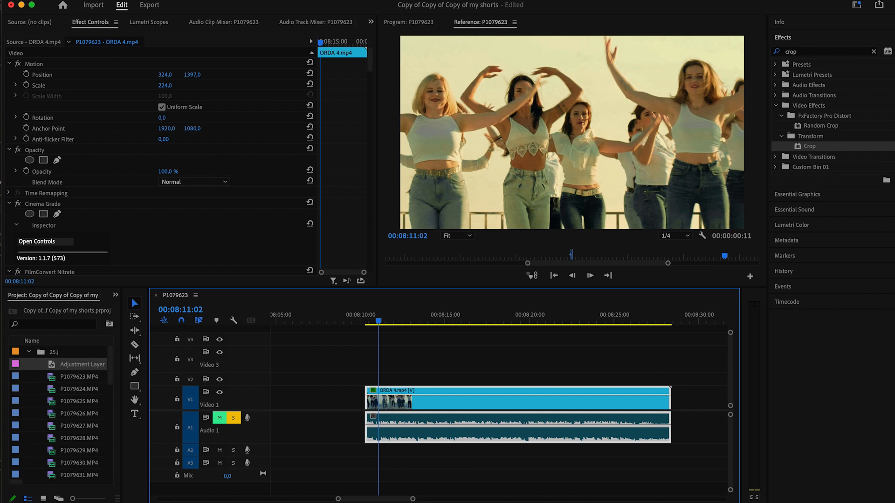
pyautogui.click(140, 1)
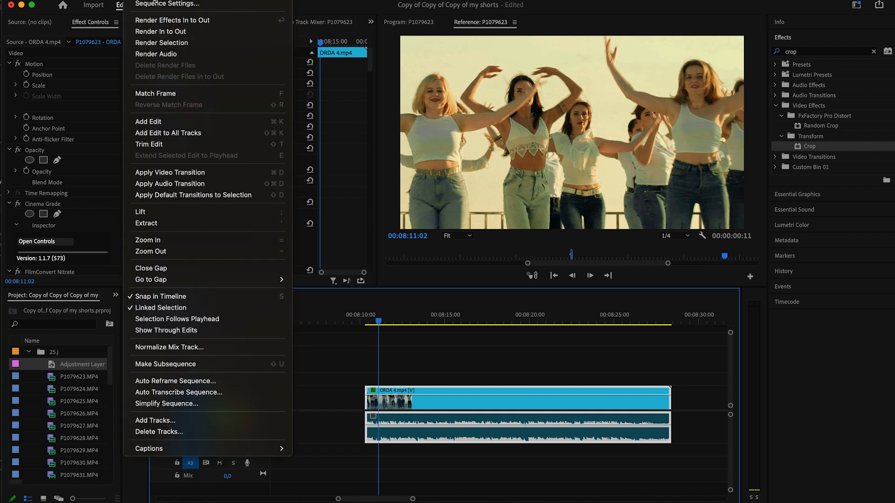
pyautogui.click(155, 4)
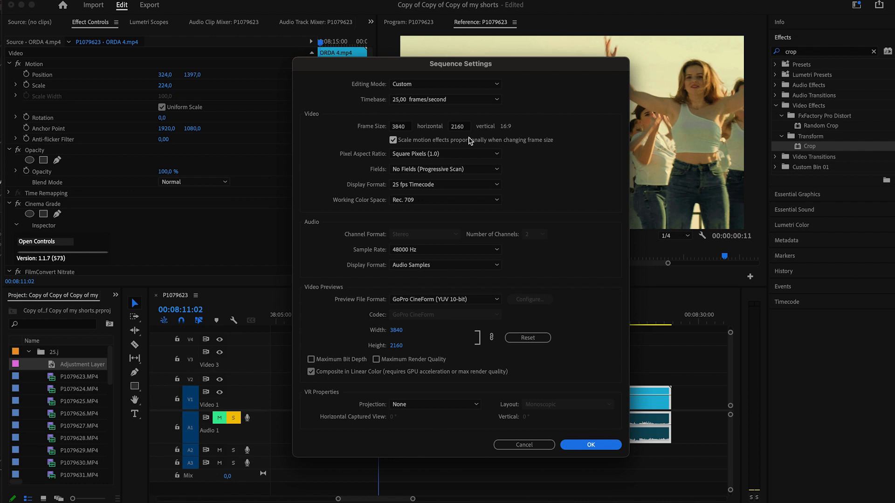
pyautogui.write('1634')
pyautogui.press('Return')
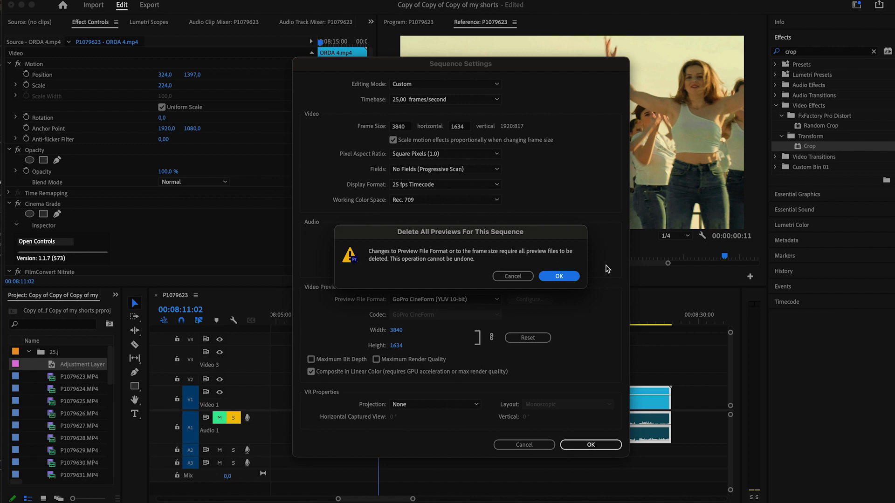
pyautogui.click(568, 277)
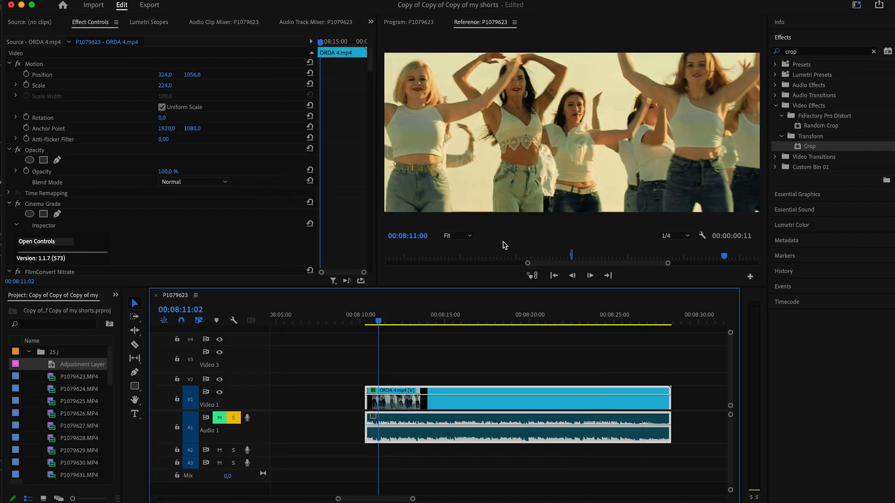
# Step: Review the reframed sequence at full screen, both during playback and on a paused frame
pyautogui.hotkey('ctrl', '`')
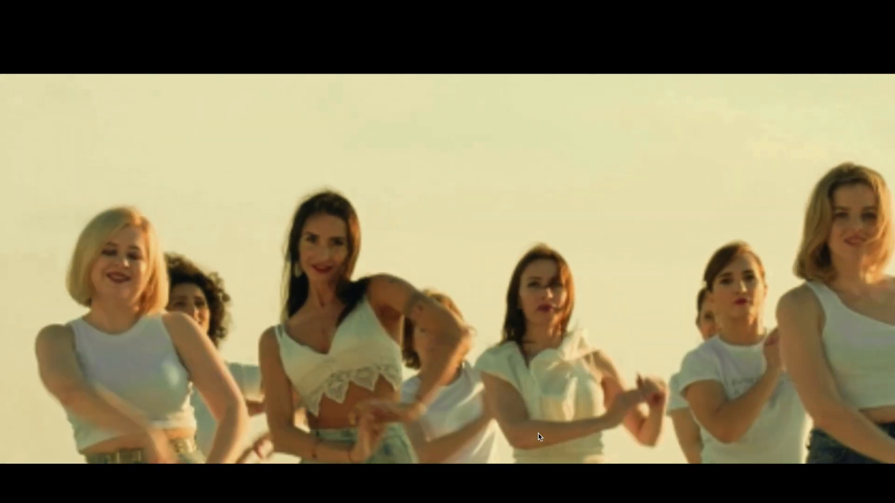
pyautogui.hotkey('ctrl', '`')
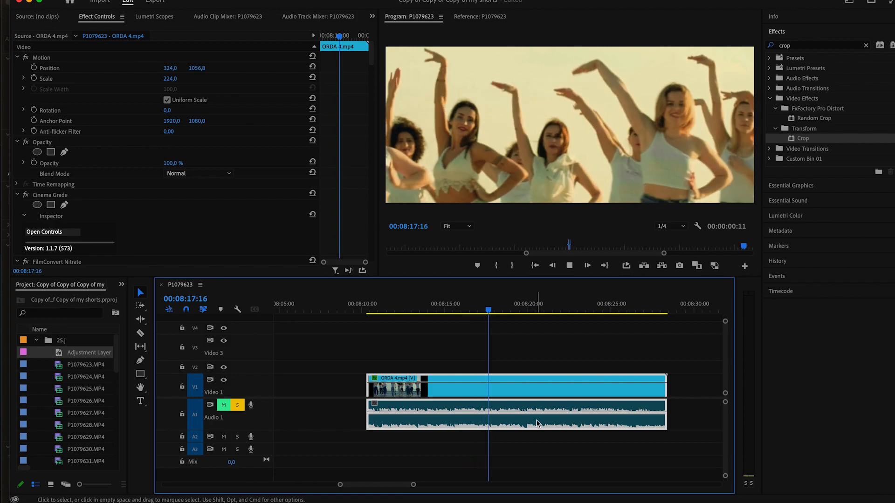
pyautogui.hotkey('ctrl', '`')
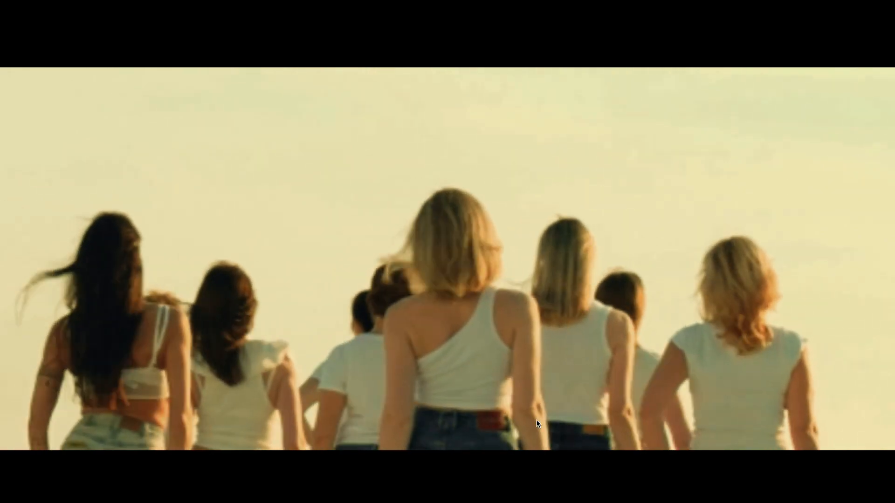
pyautogui.hotkey('ctrl', '`')
pyautogui.press('space')
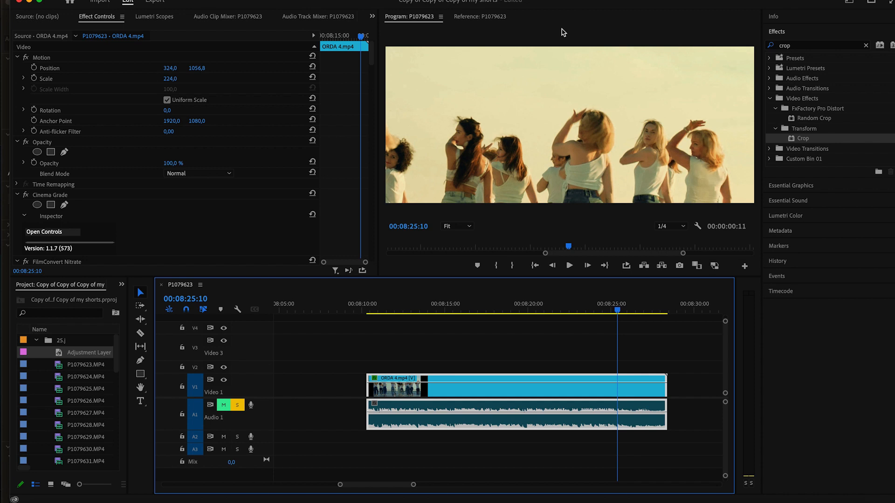
pyautogui.hotkey('ctrl', '`')
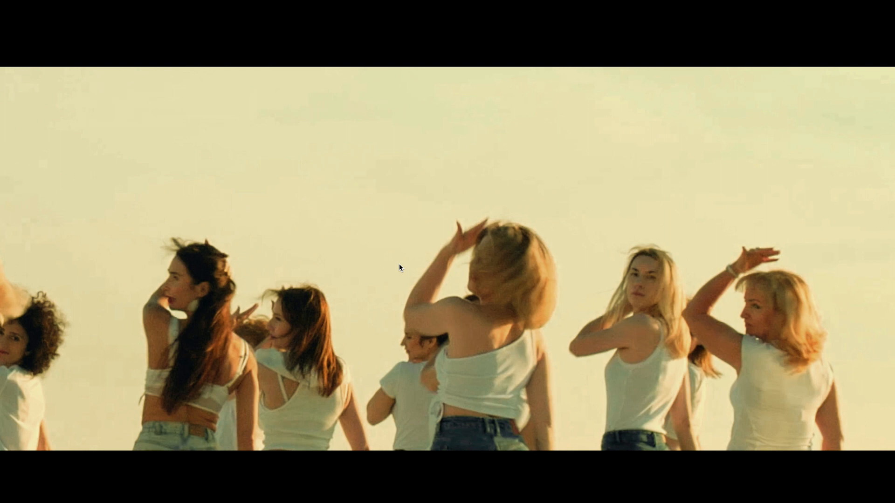
pyautogui.press('Escape')
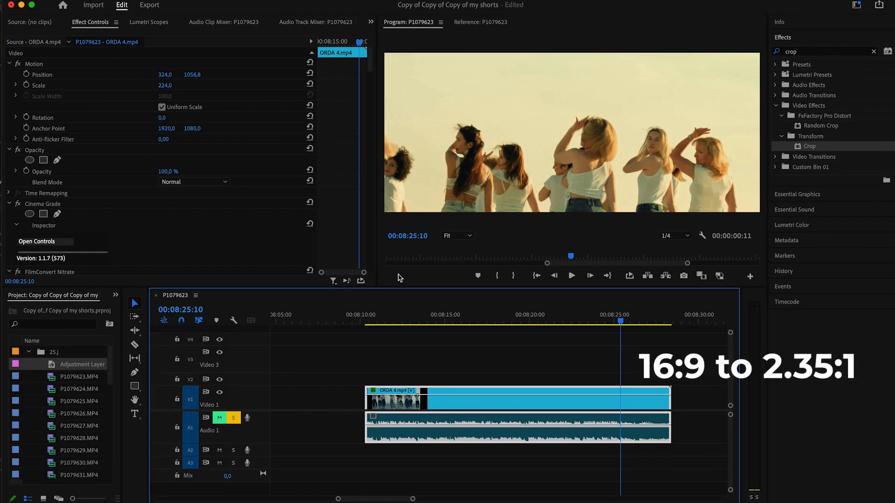